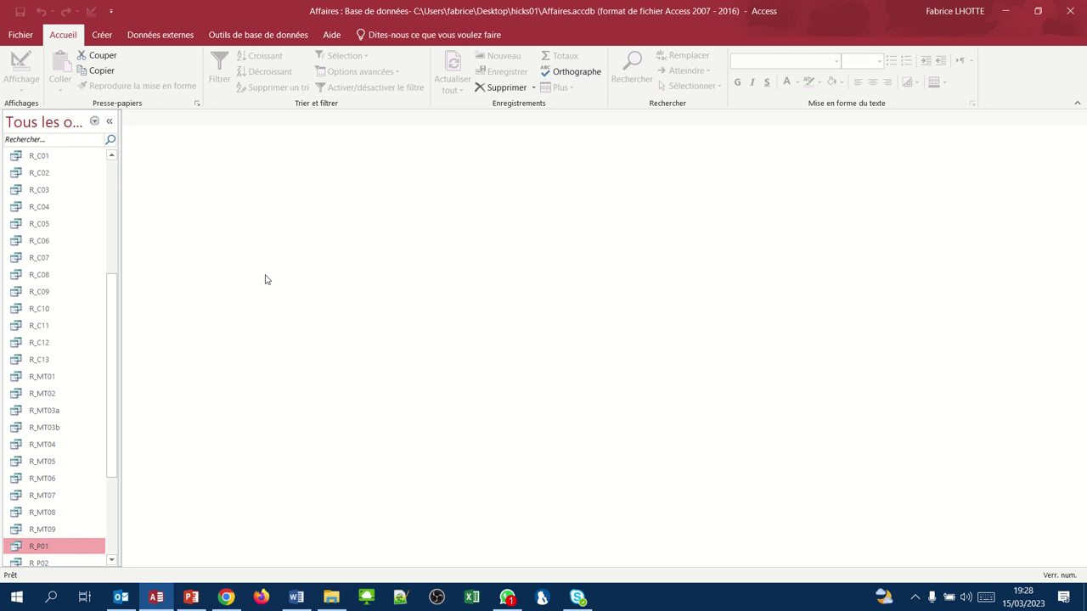
Create a new query in design view based on the T_CLIENT table
click(99, 35)
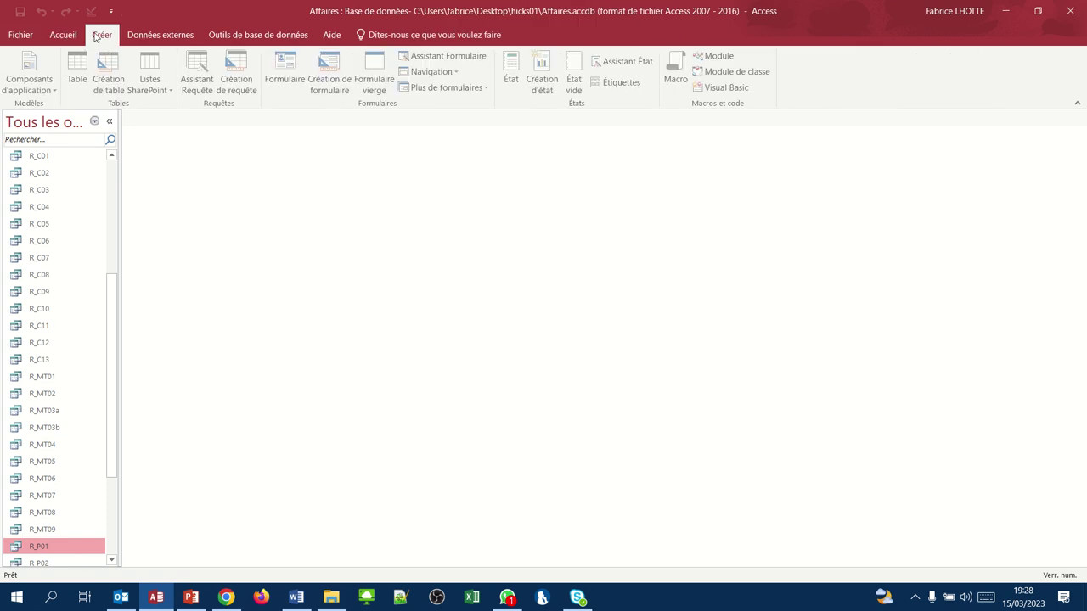
click(249, 89)
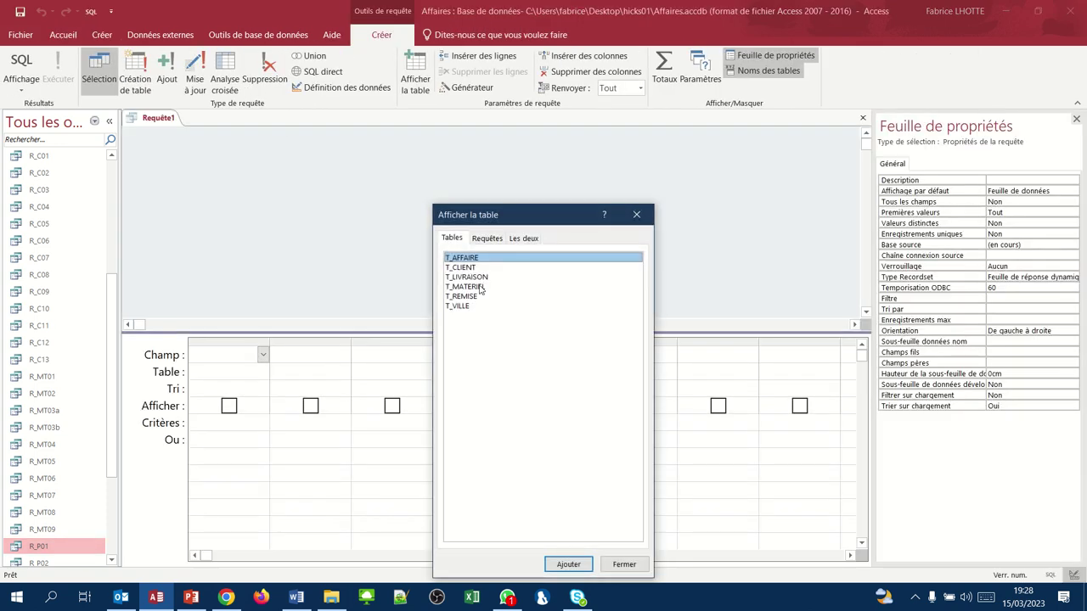
click(467, 269)
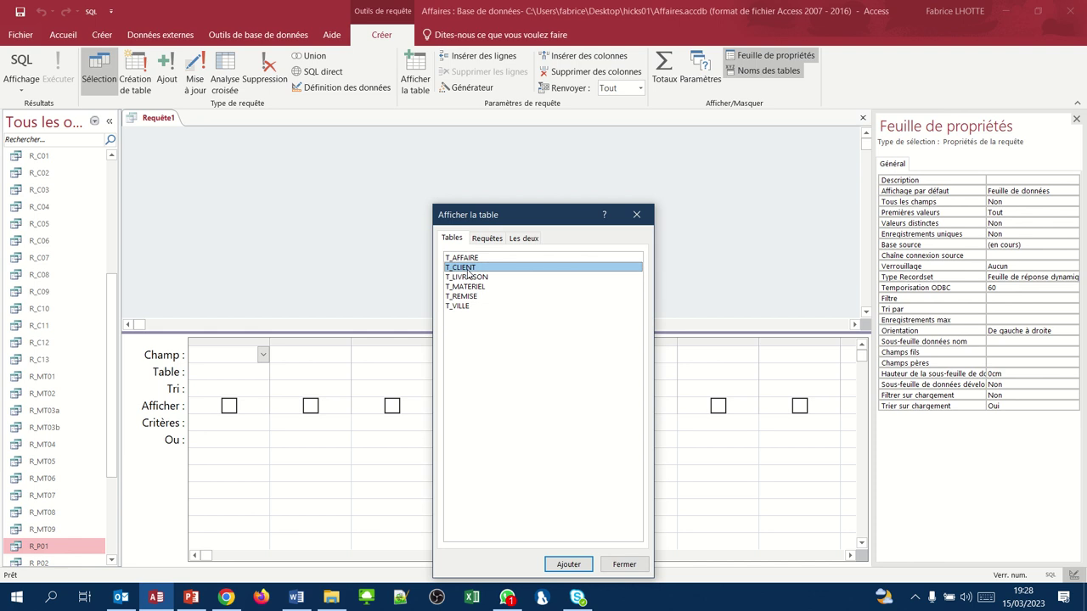
click(569, 564)
click(609, 564)
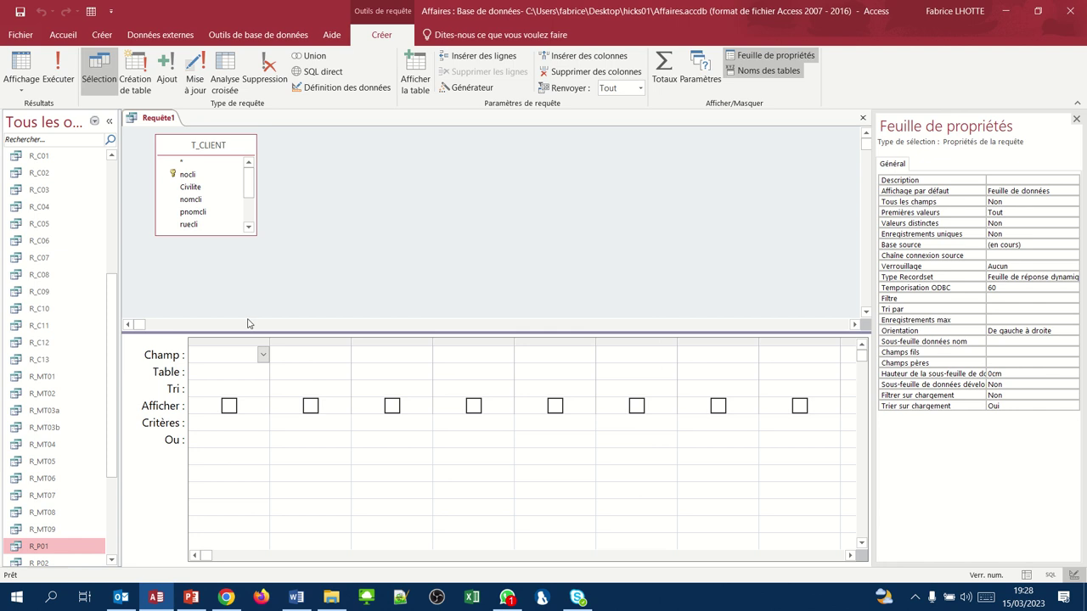
Add the fields Civilite, nomcli, pnomcli, ruecli, cpcli and villecli to the query grid
double_click(190, 187)
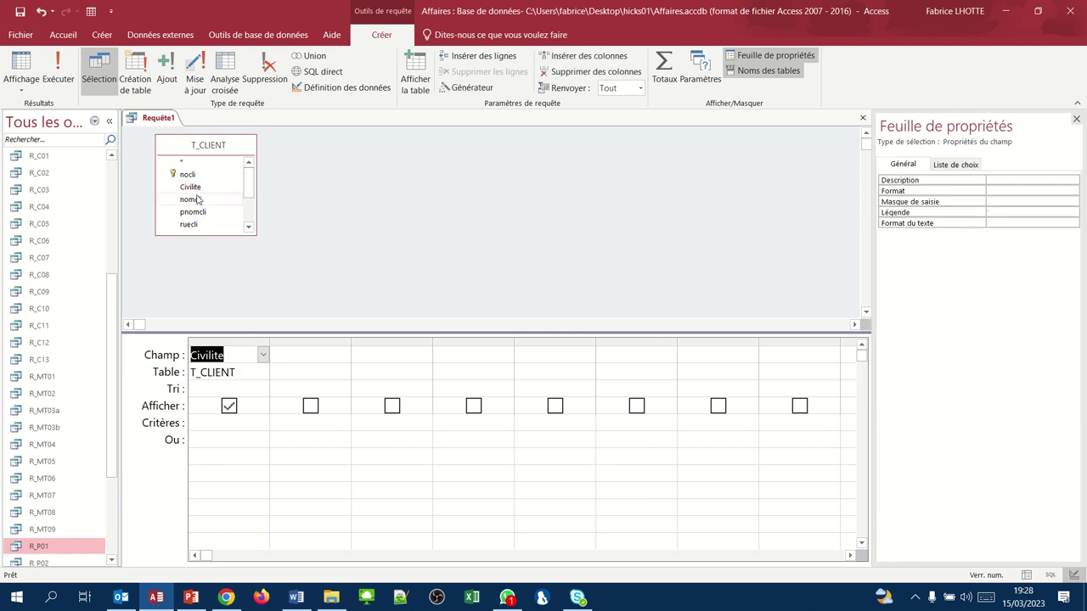
double_click(190, 200)
double_click(193, 211)
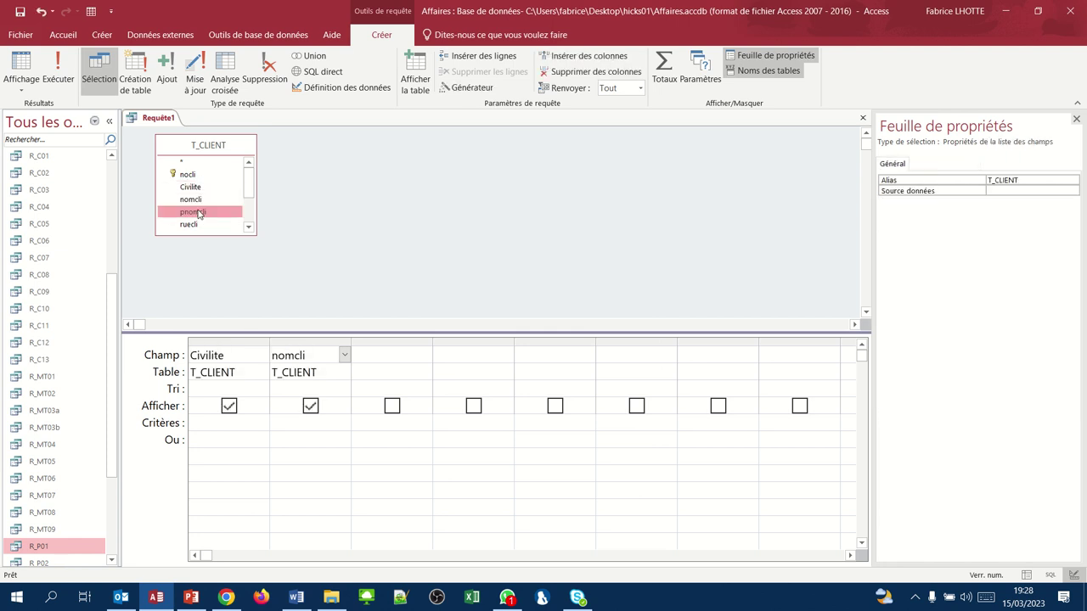
click(194, 224)
double_click(194, 224)
click(248, 227)
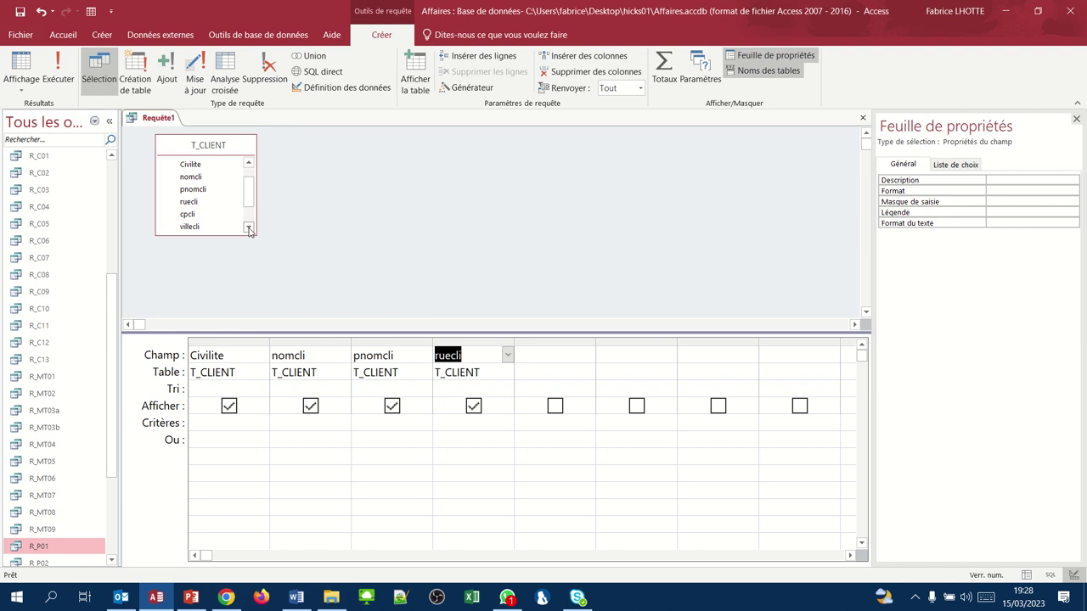
double_click(202, 214)
double_click(200, 228)
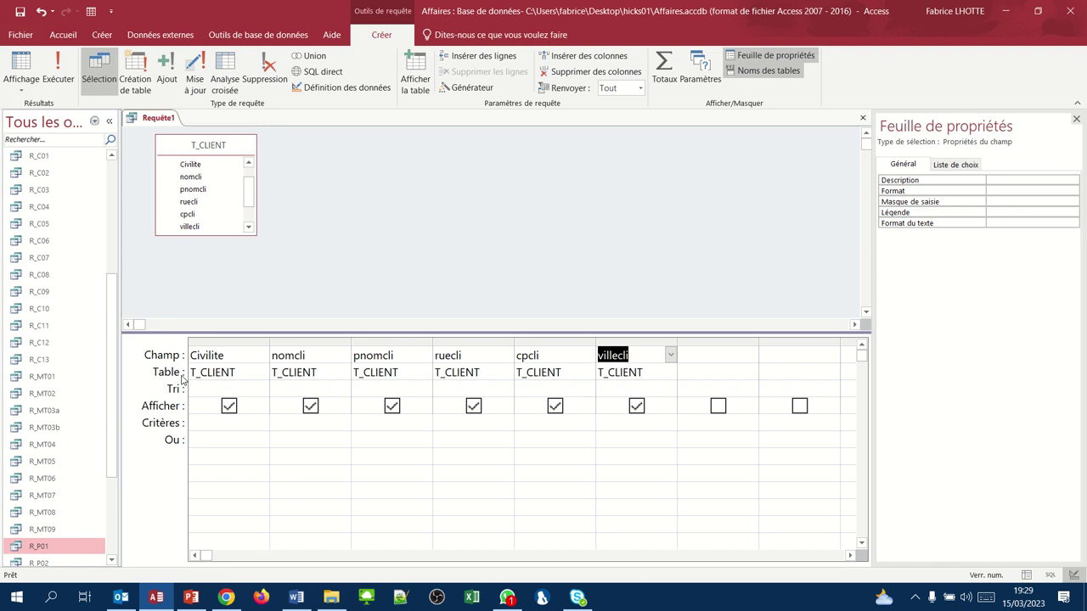
Set the Civilite criterion to the parameter [Entrer la civilité du client] and widen that column to fit it
click(207, 424)
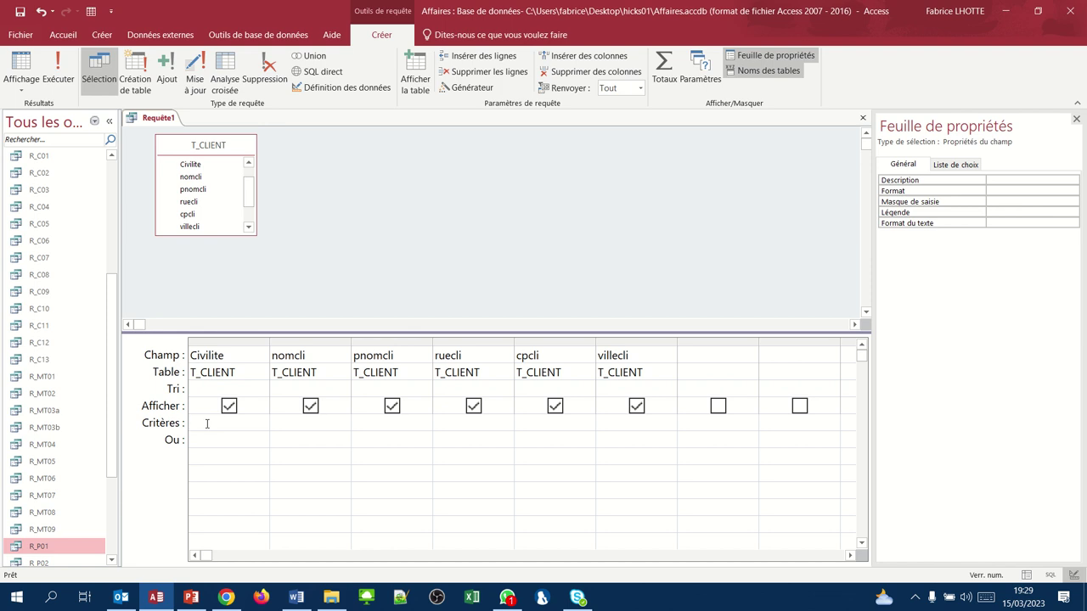
text([)
text(Entrer la )
text(civi)
text(lité du client)
text(])
click(275, 419)
drag(271, 340, 324, 340)
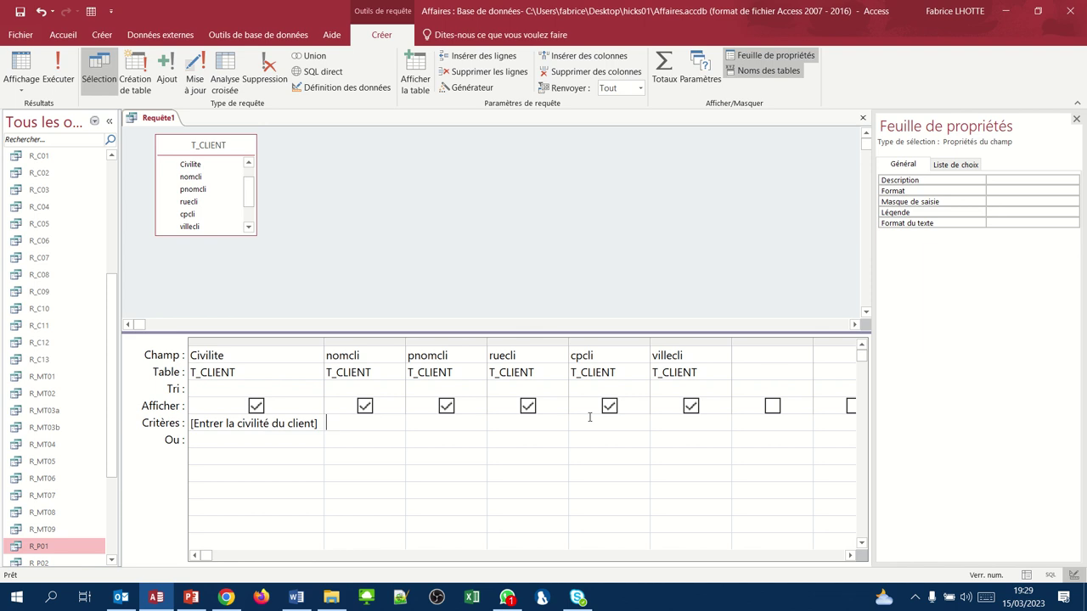
Enter [Entrer un code département :]&"*" as the cpcli criterion and widen that column to fit it
click(590, 420)
text([E)
text(ntrer un )
text(code départem)
text(ent)
text( :)
text(])
text(&")
text(*")
drag(649, 342, 810, 342)
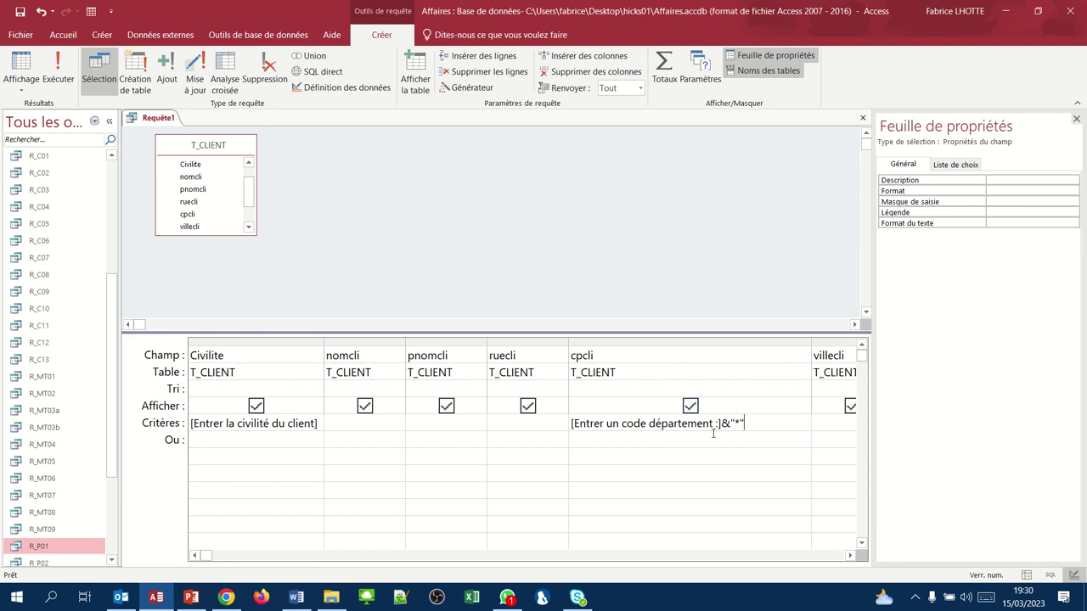
Put the Comme operator in front of the department code parameter in the cpcli criterion
click(572, 423)
text(comme)
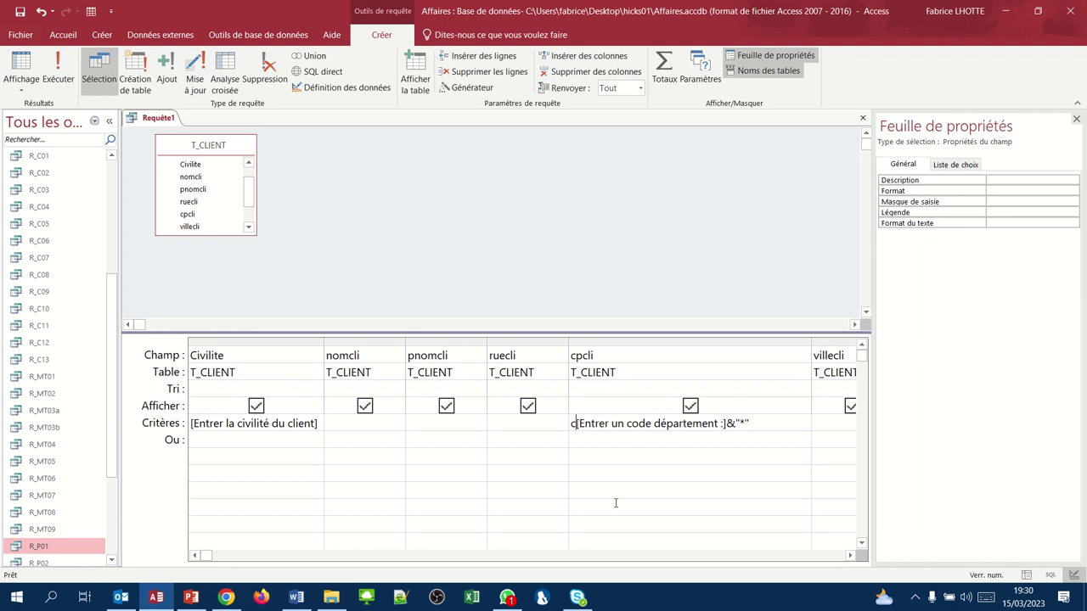
key(Return)
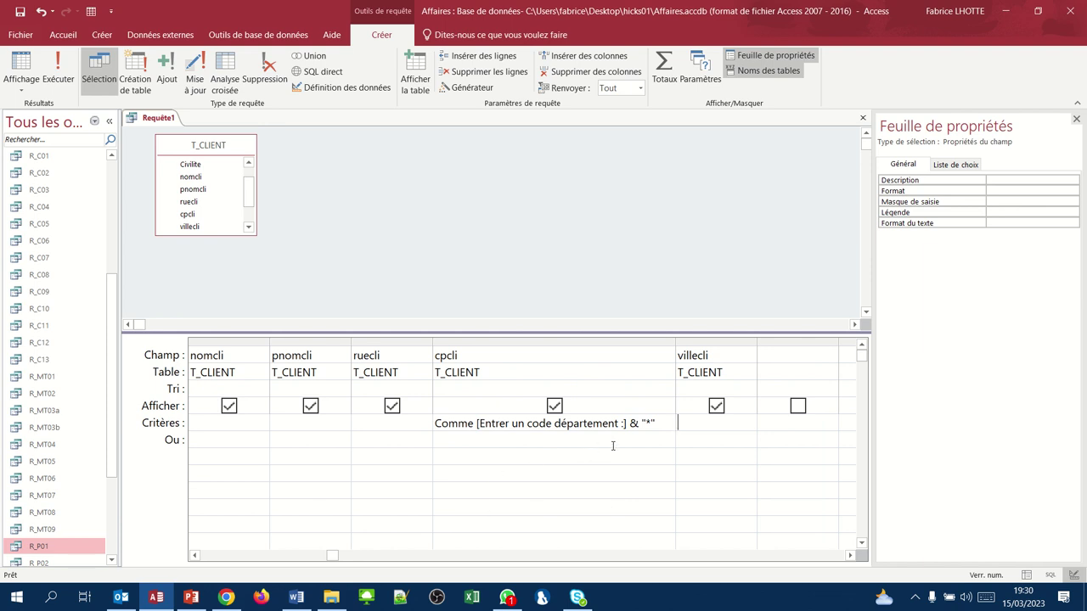
Test the query with civility "monsieur" and department code 13, and return to its design showing the Civilite column
click(19, 64)
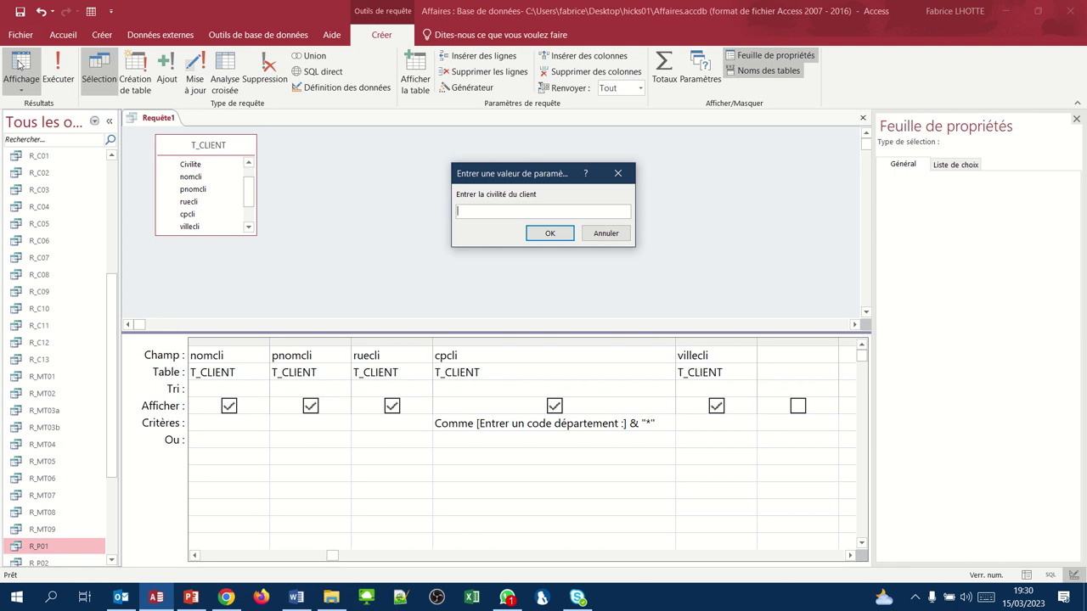
text(monsieur)
click(550, 234)
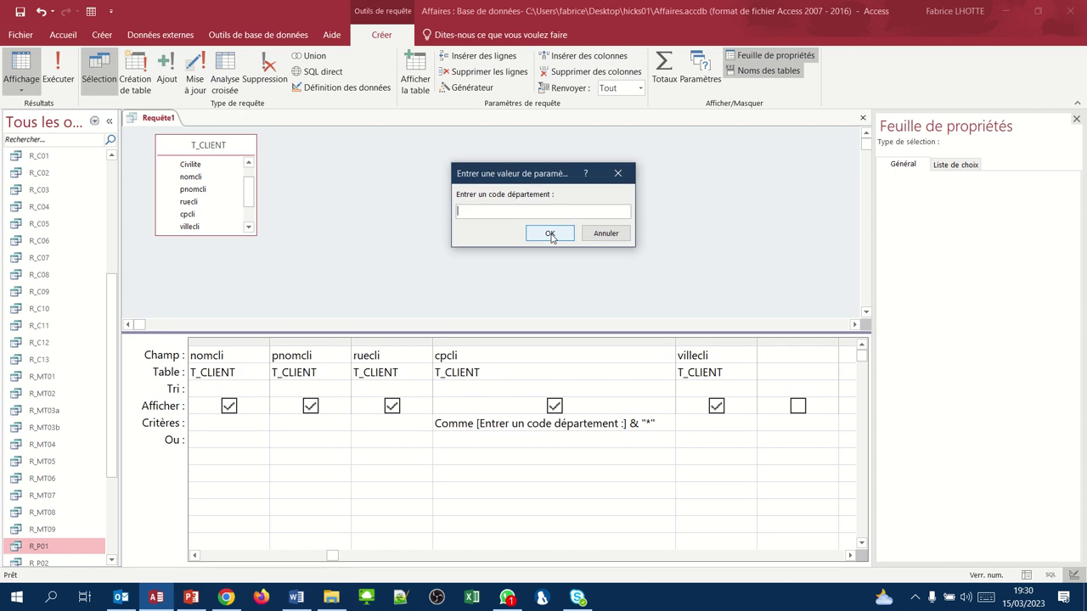
text(13)
click(551, 232)
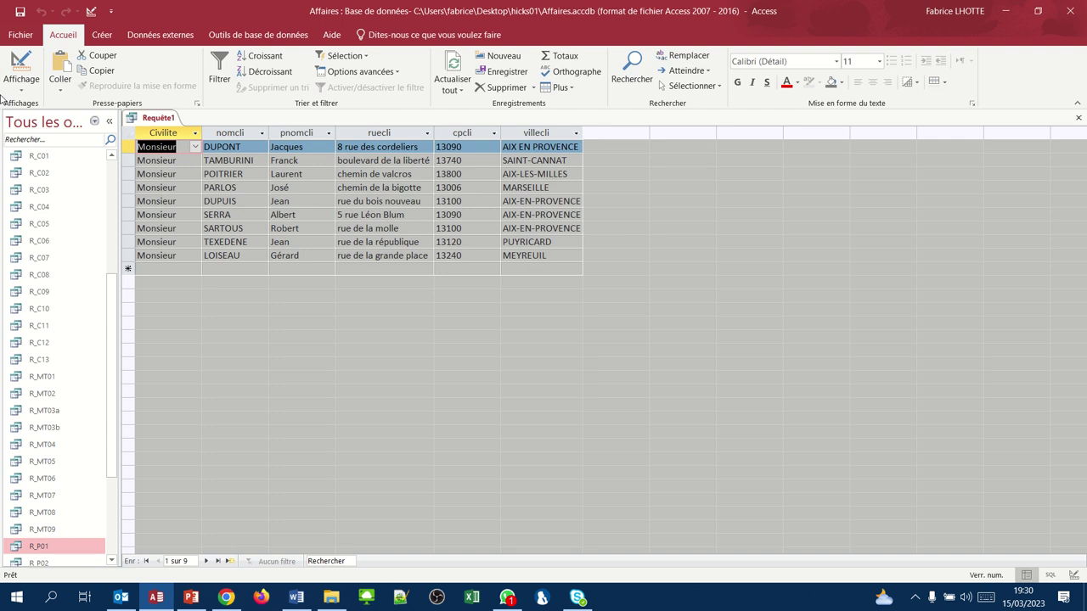
click(18, 61)
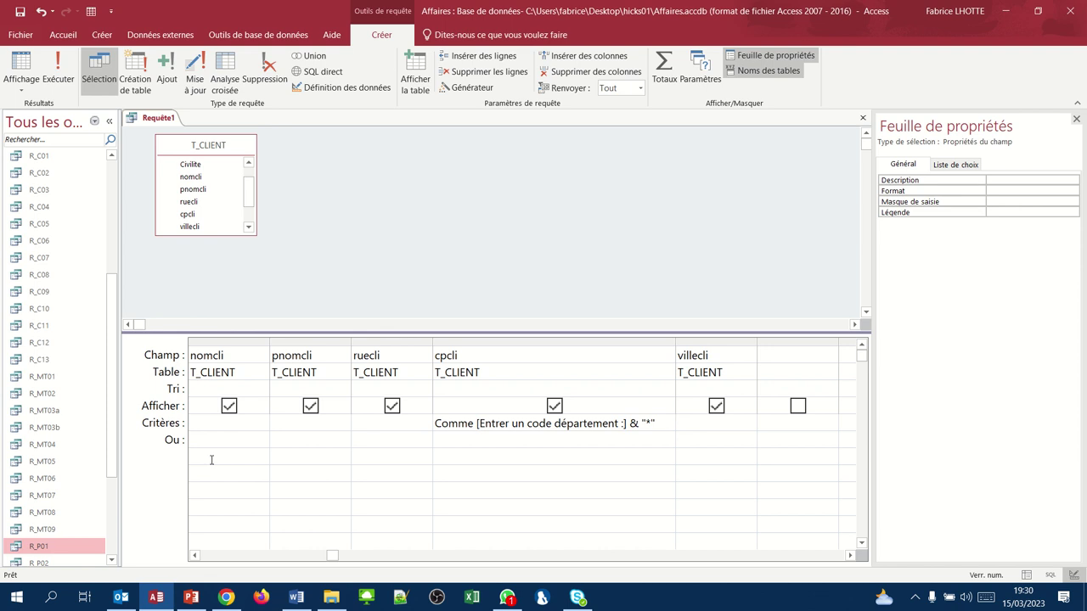
click(228, 557)
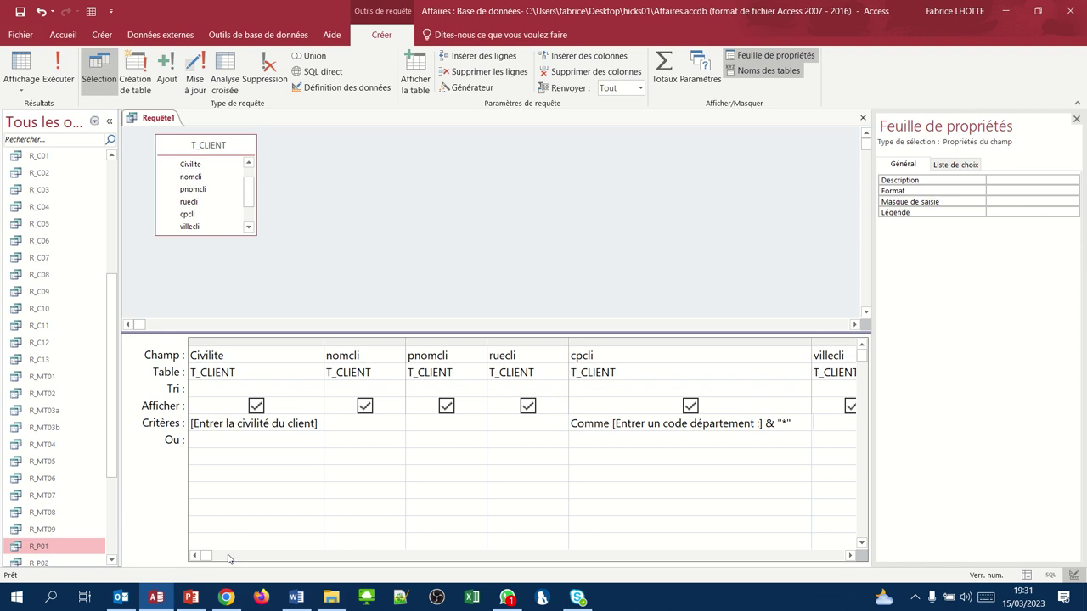
Close the query and save it under the name R_P03
click(863, 118)
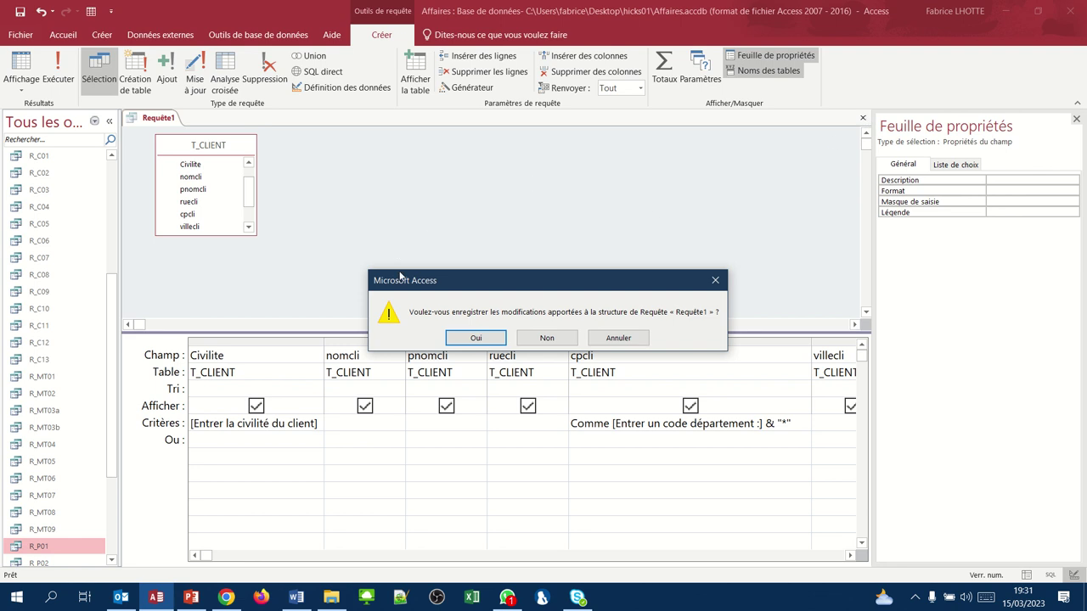
click(473, 339)
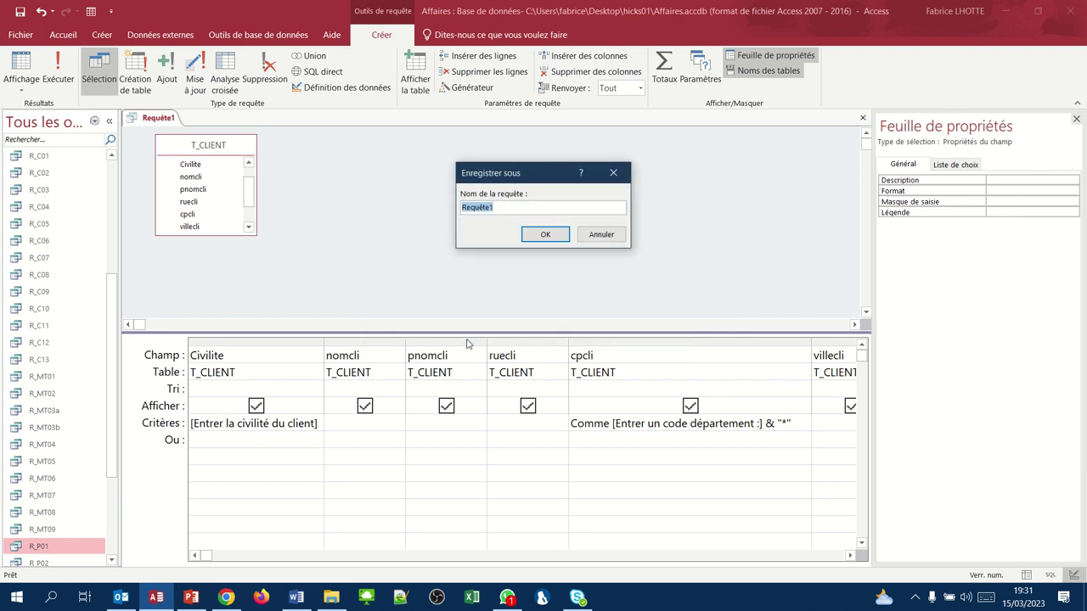
text(R_P03)
key(Return)
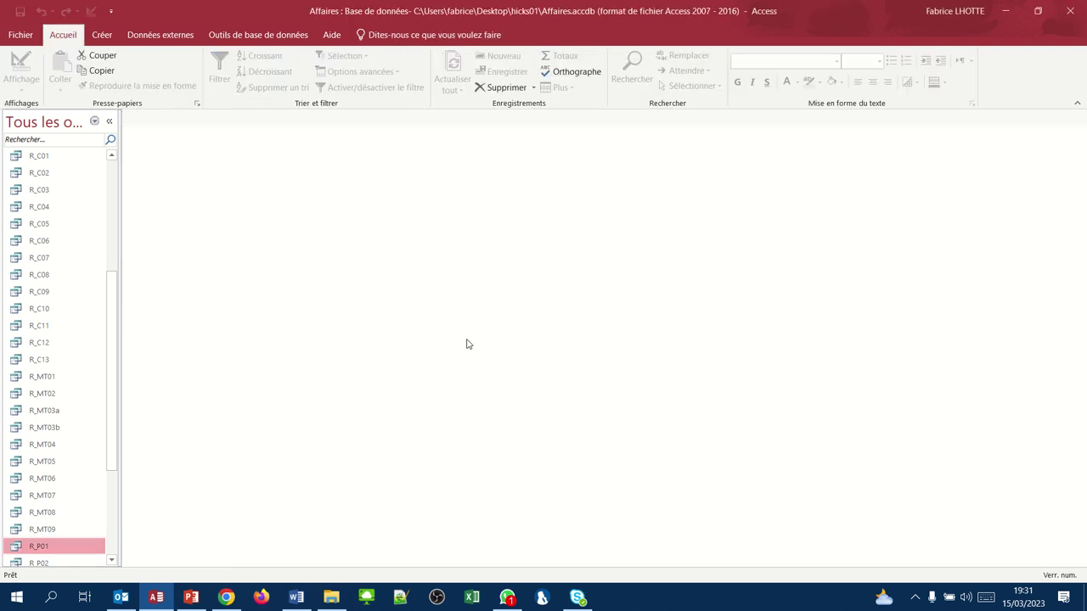